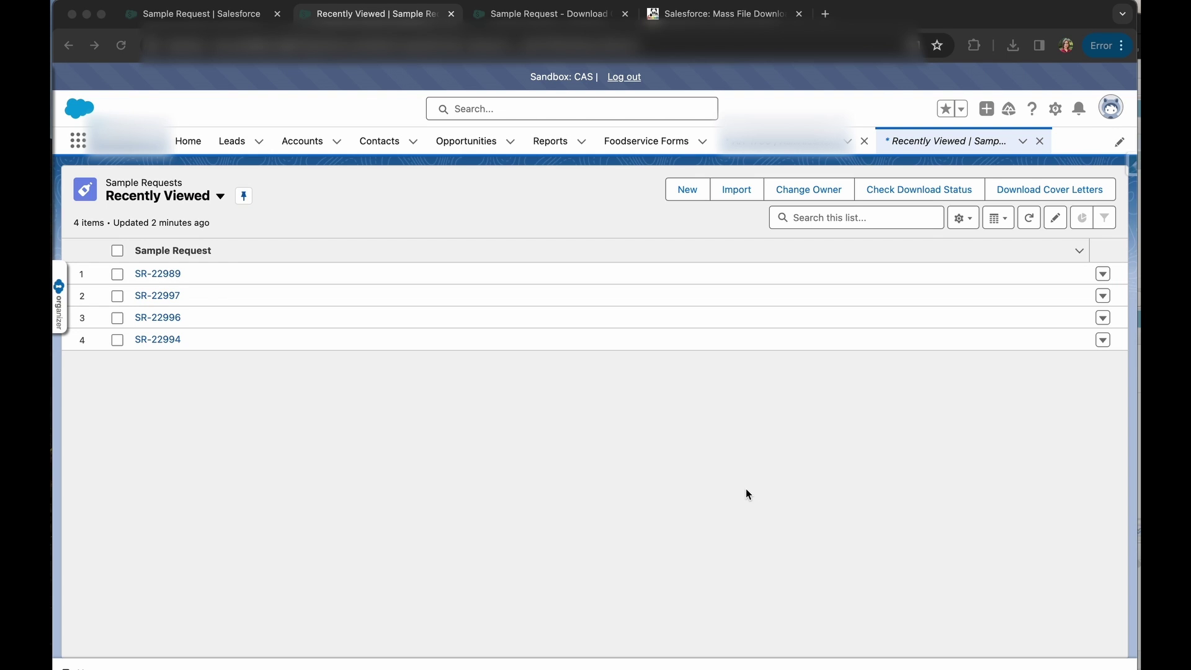
Step: Look through the SR-22989 and SR-22997 sample request records and their files options
click(173, 274)
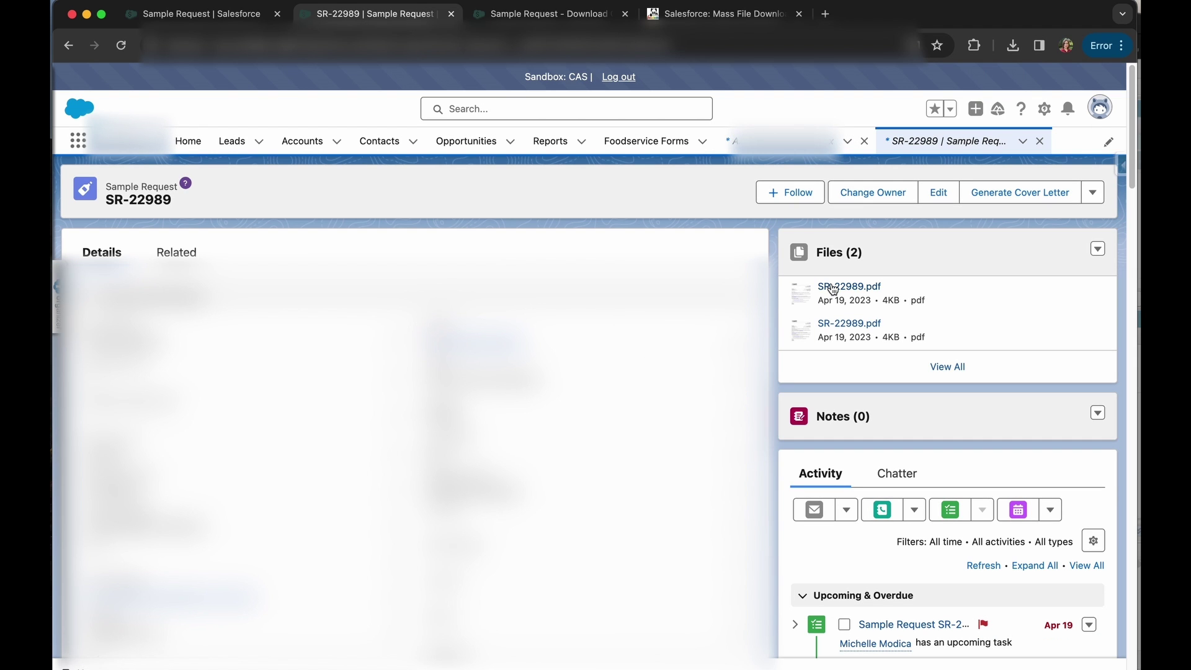
click(1097, 251)
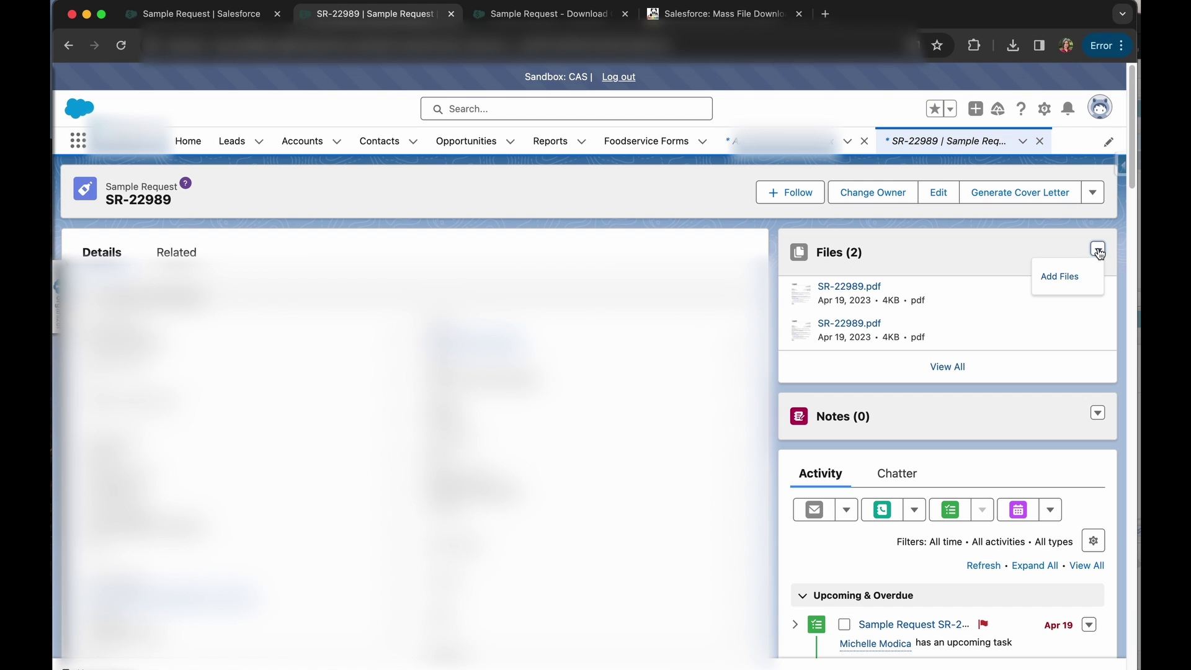
click(977, 249)
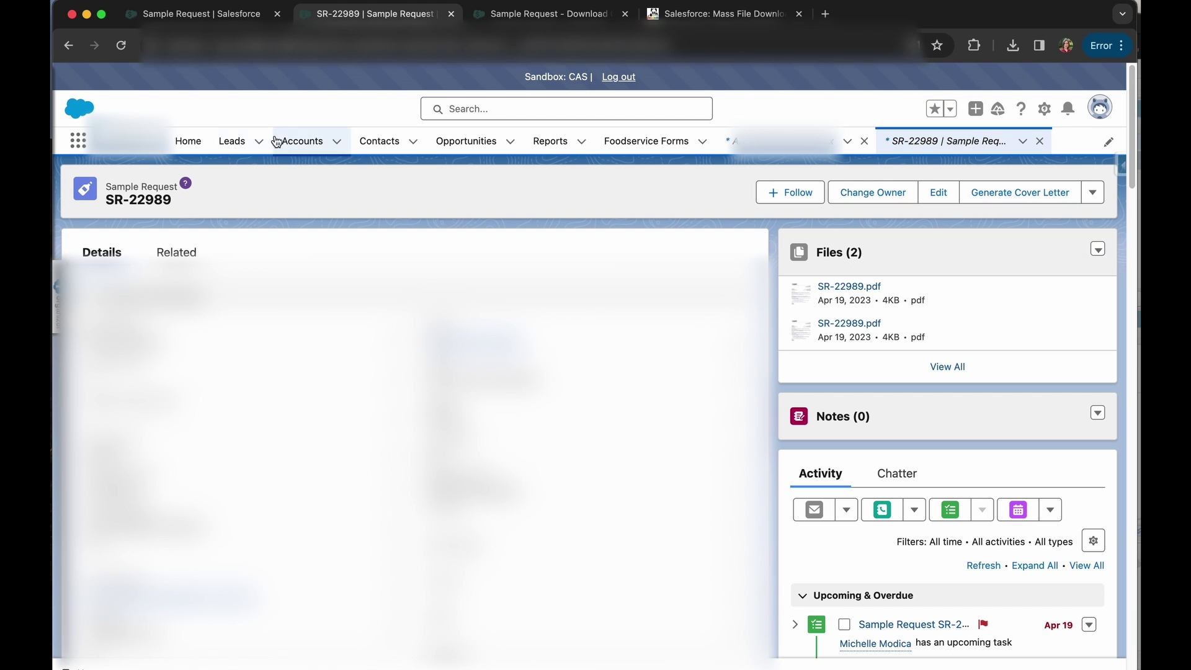
click(68, 46)
click(156, 296)
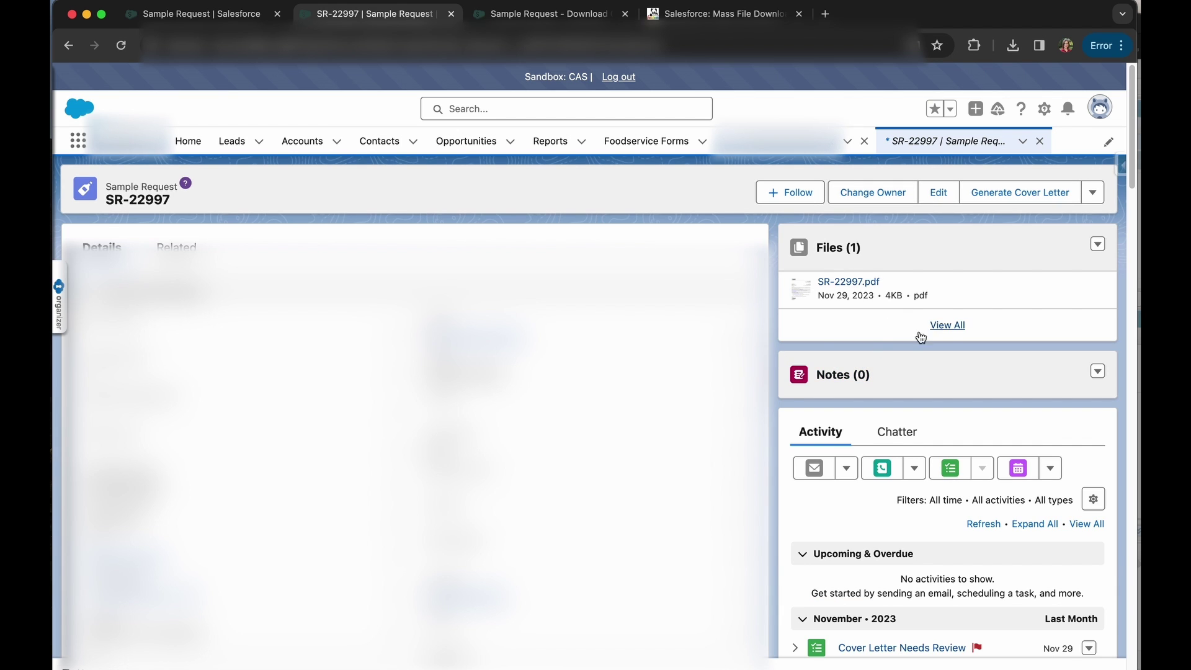
click(65, 43)
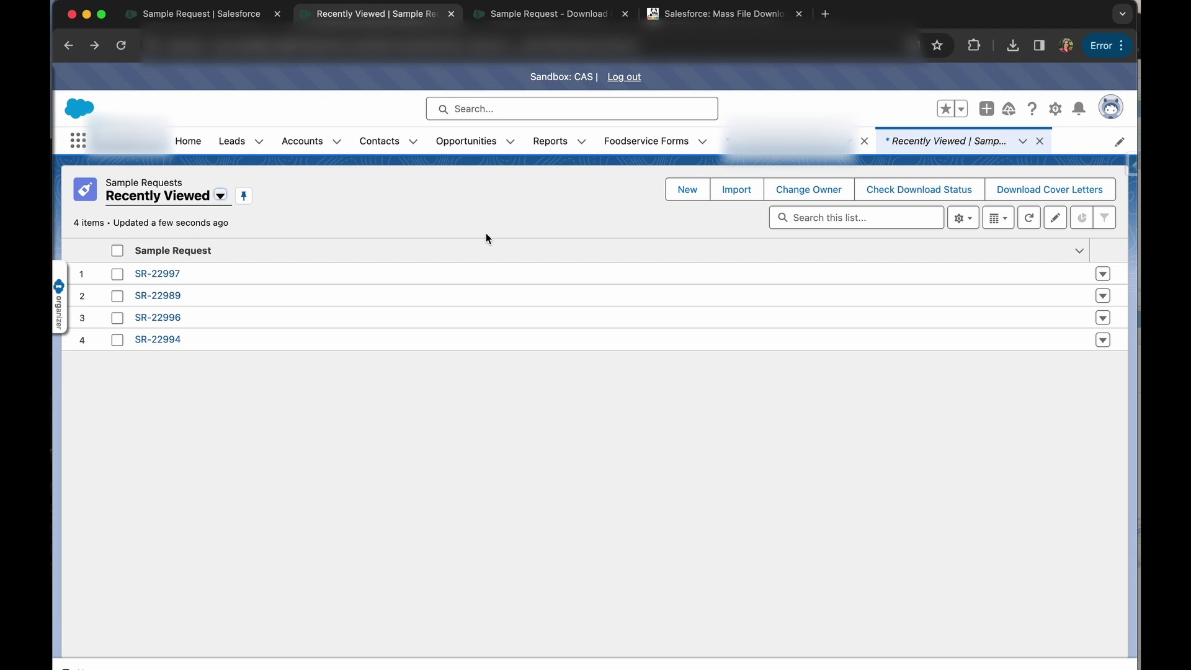
Step: Move between the Sample Requests list and the Download Cover Letters flow, ending on the flow
click(524, 16)
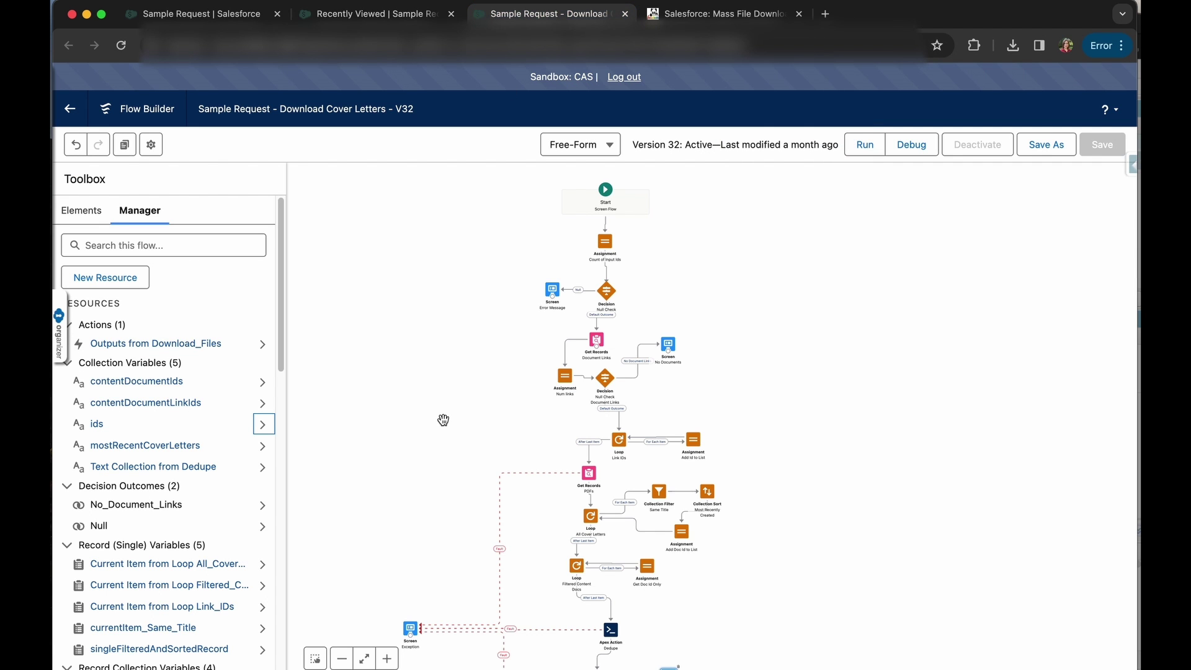
click(380, 14)
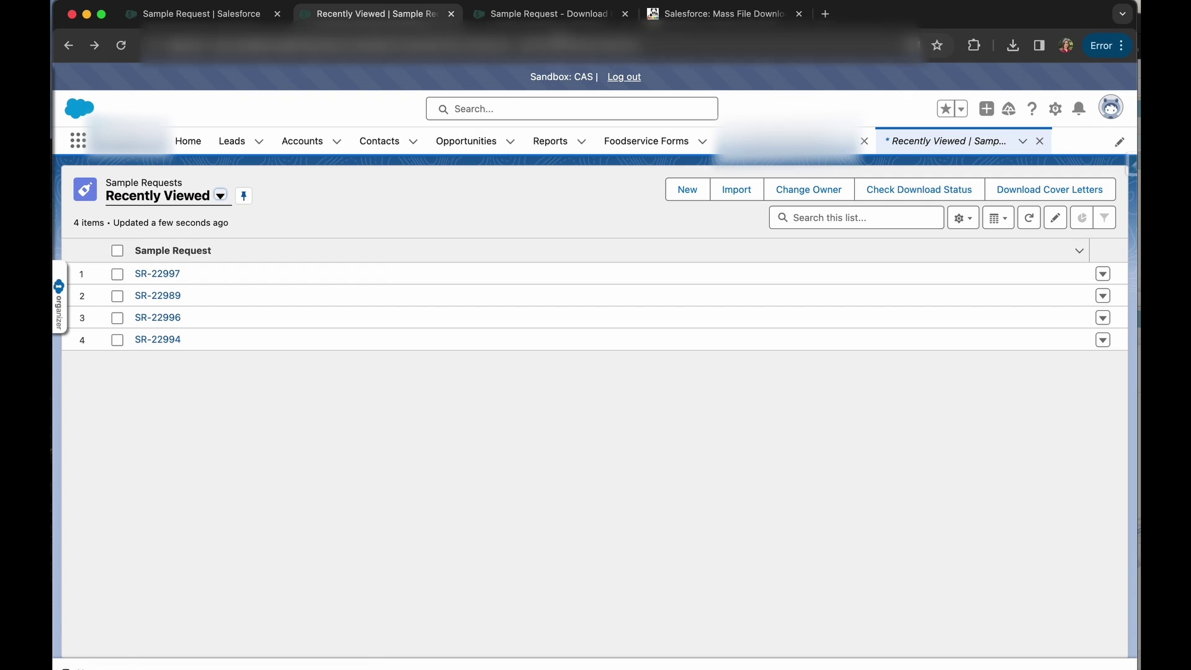
click(562, 17)
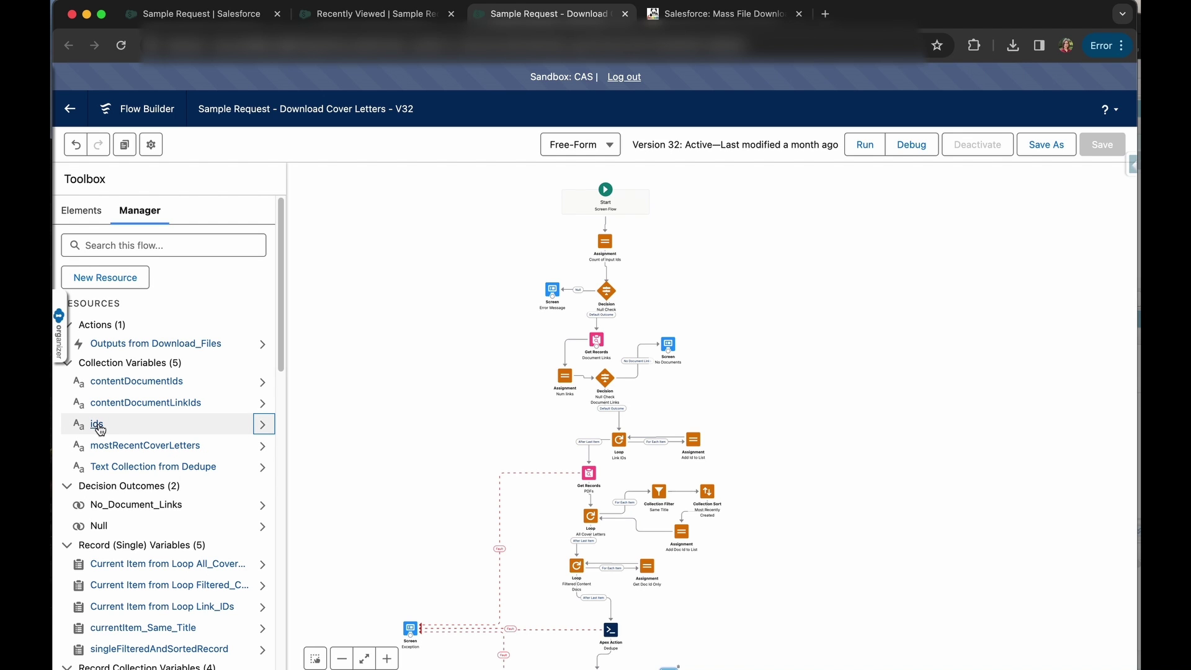
Step: Inspect the ids collection variable's details and settings, closing them without changes
click(263, 423)
click(255, 364)
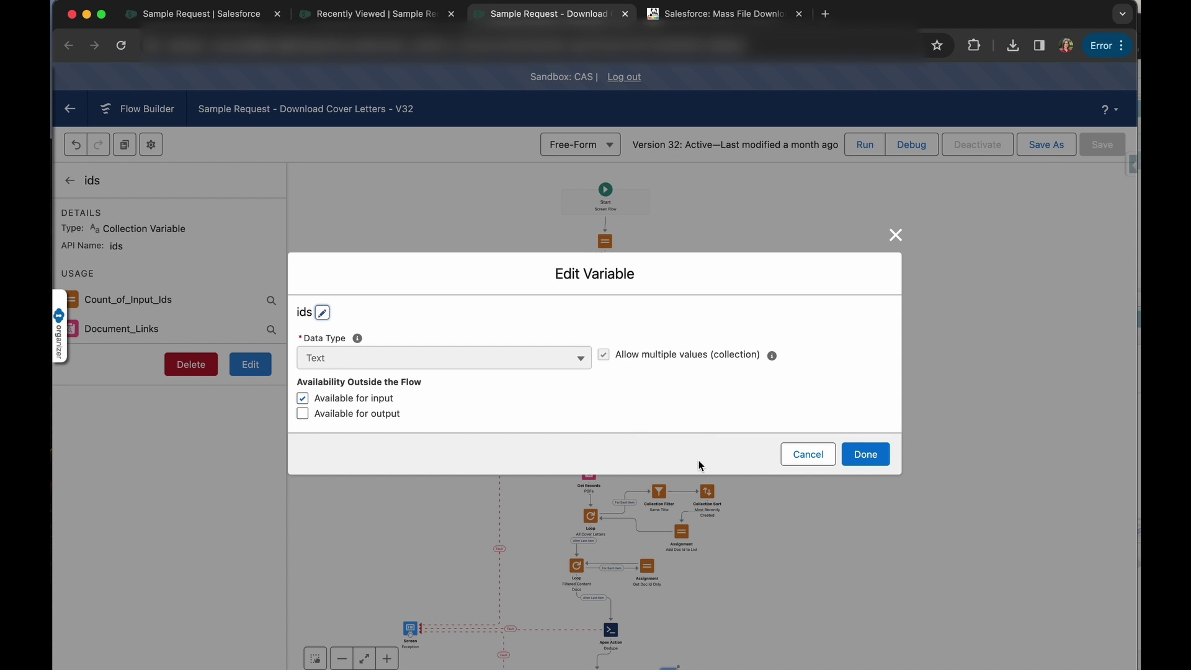
click(794, 460)
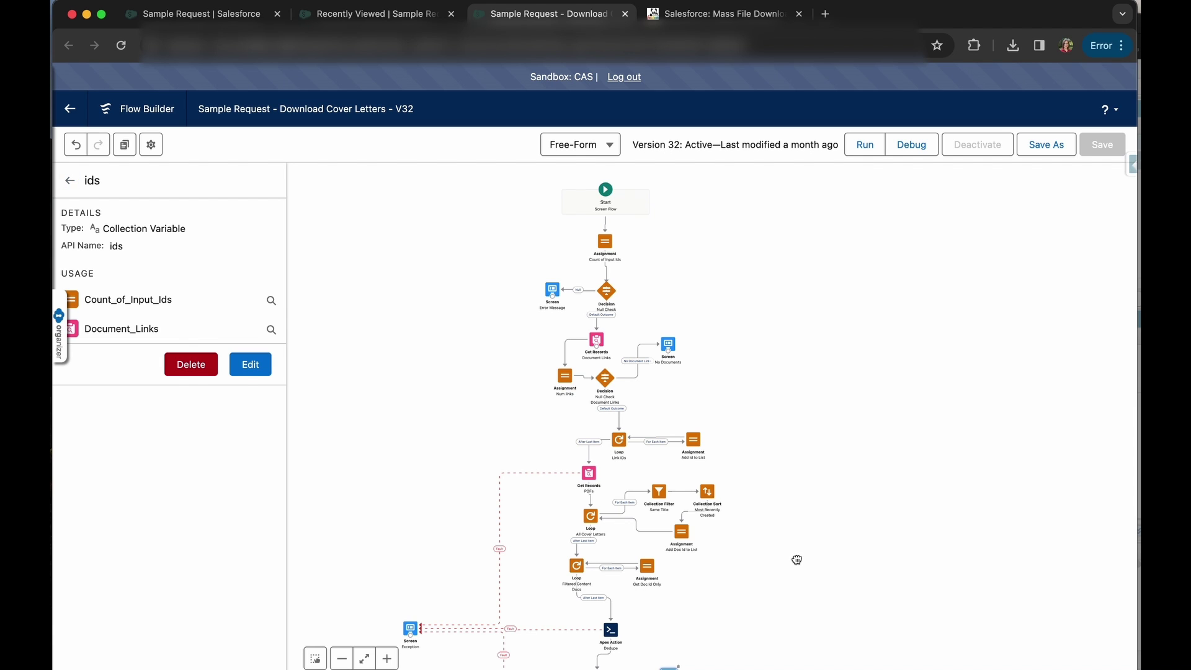
scroll(791, 554, down, 3)
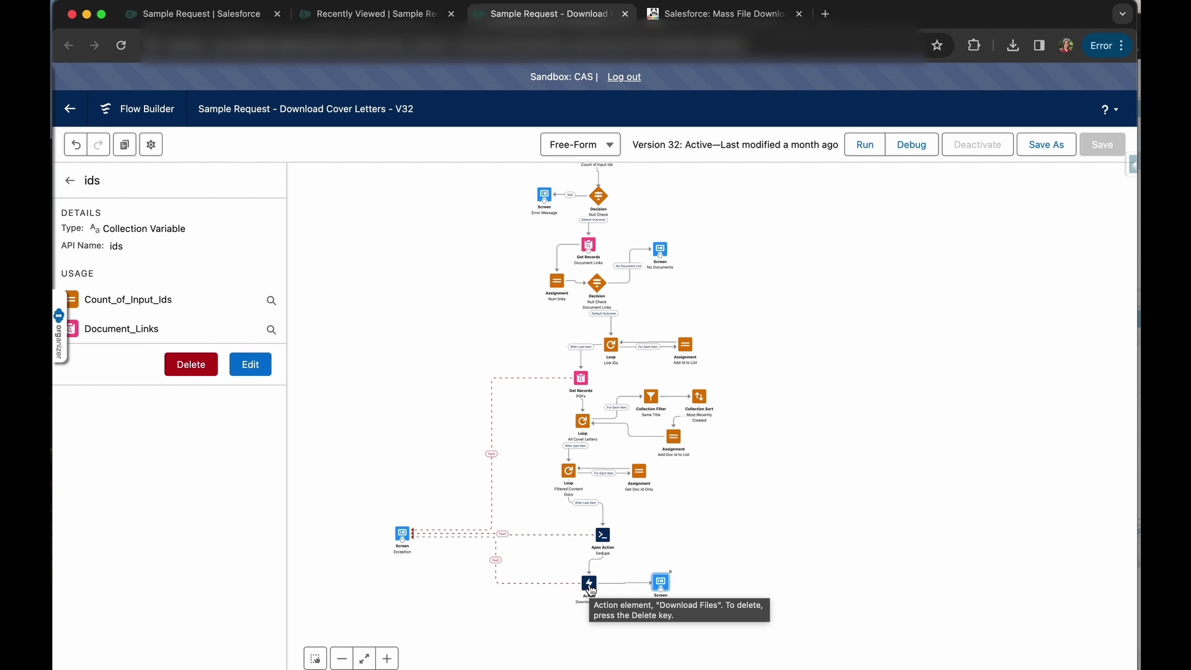
double_click(590, 588)
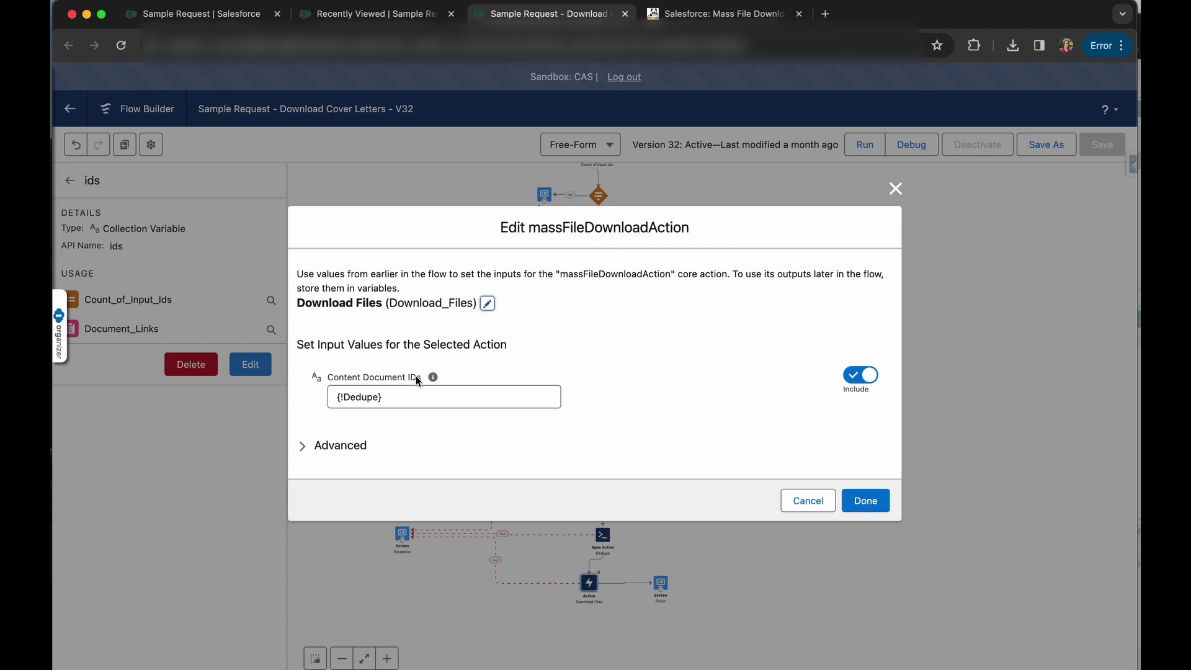
click(814, 510)
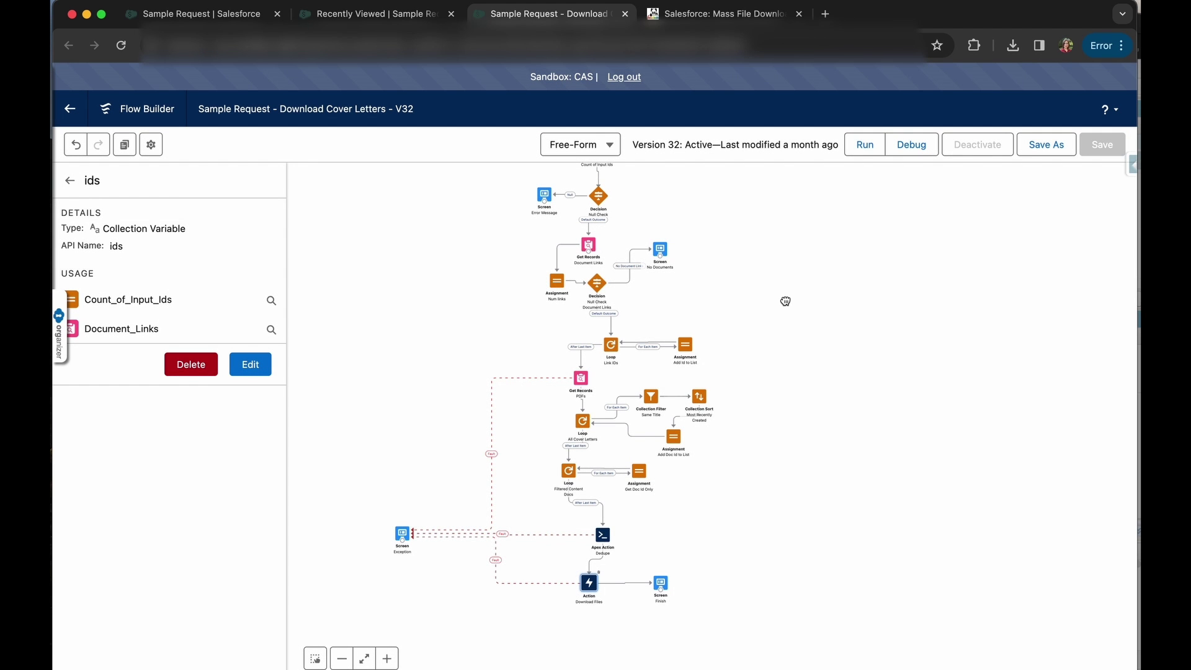
drag(784, 300, 783, 402)
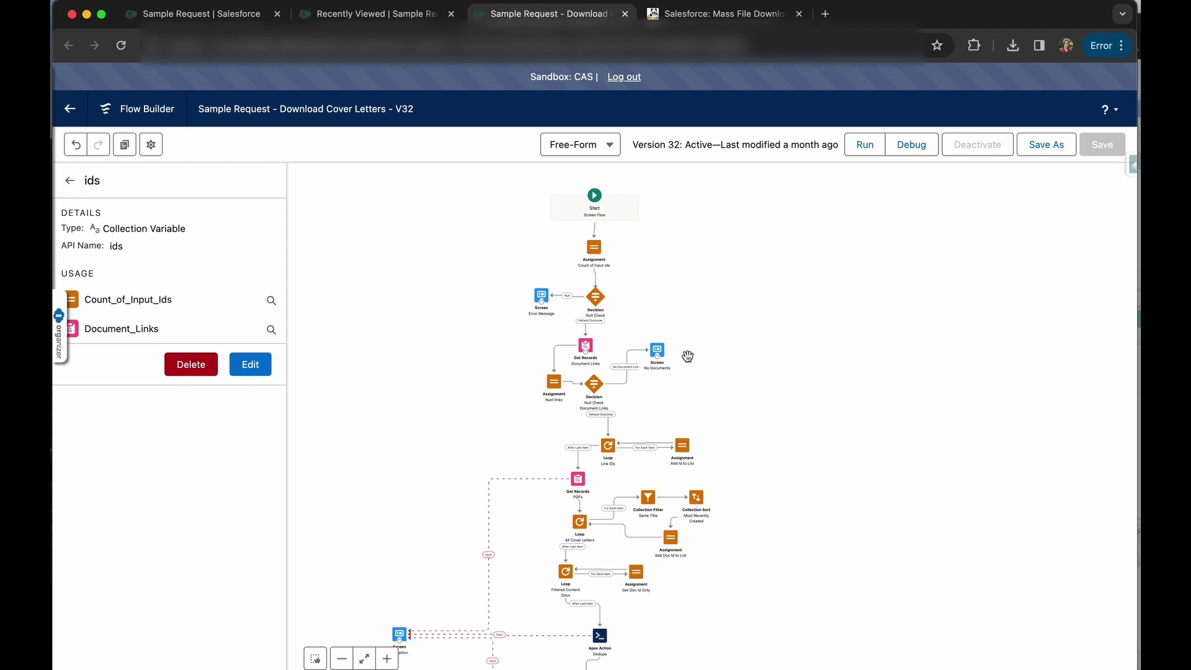
double_click(586, 345)
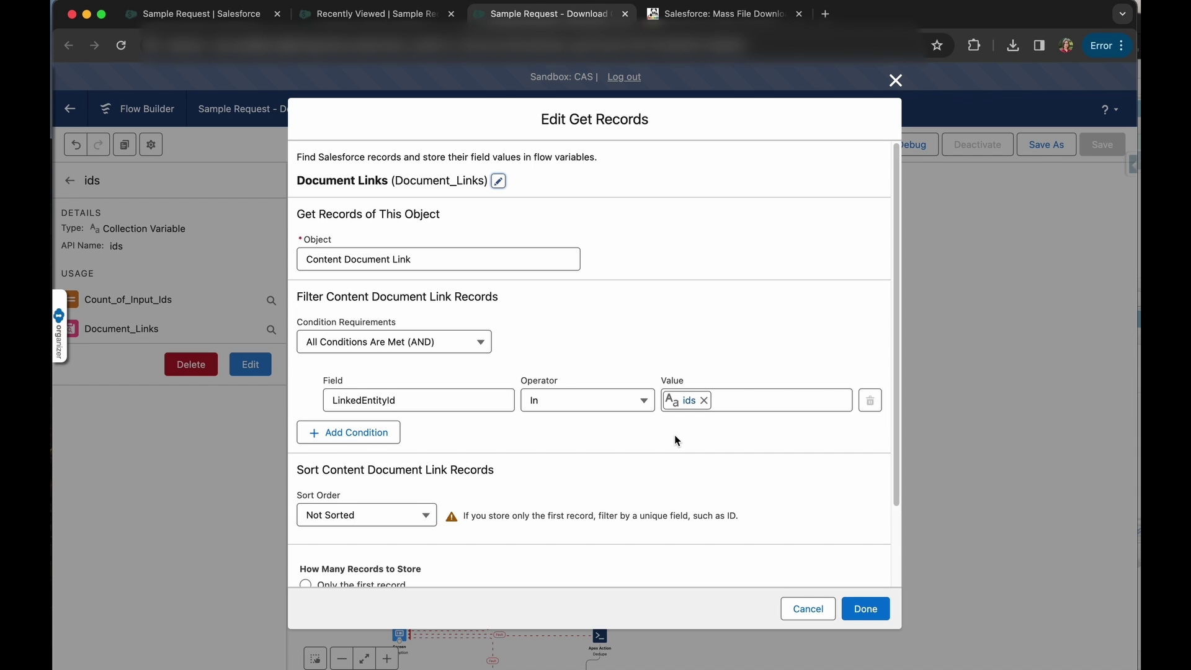
click(808, 608)
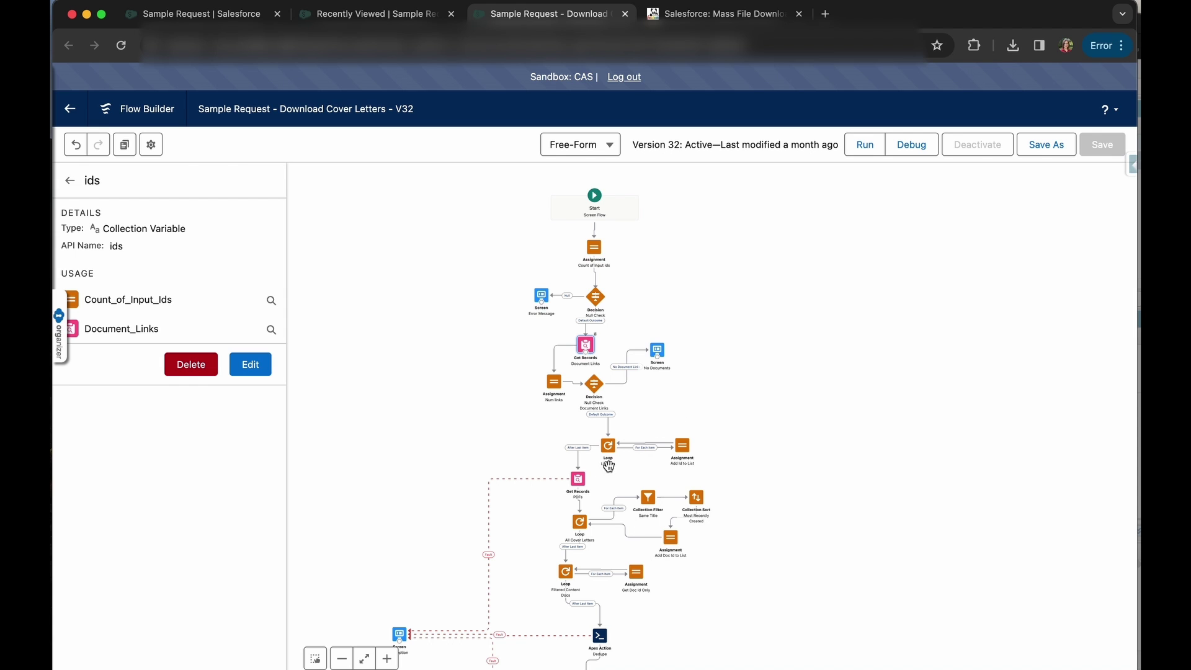
double_click(580, 481)
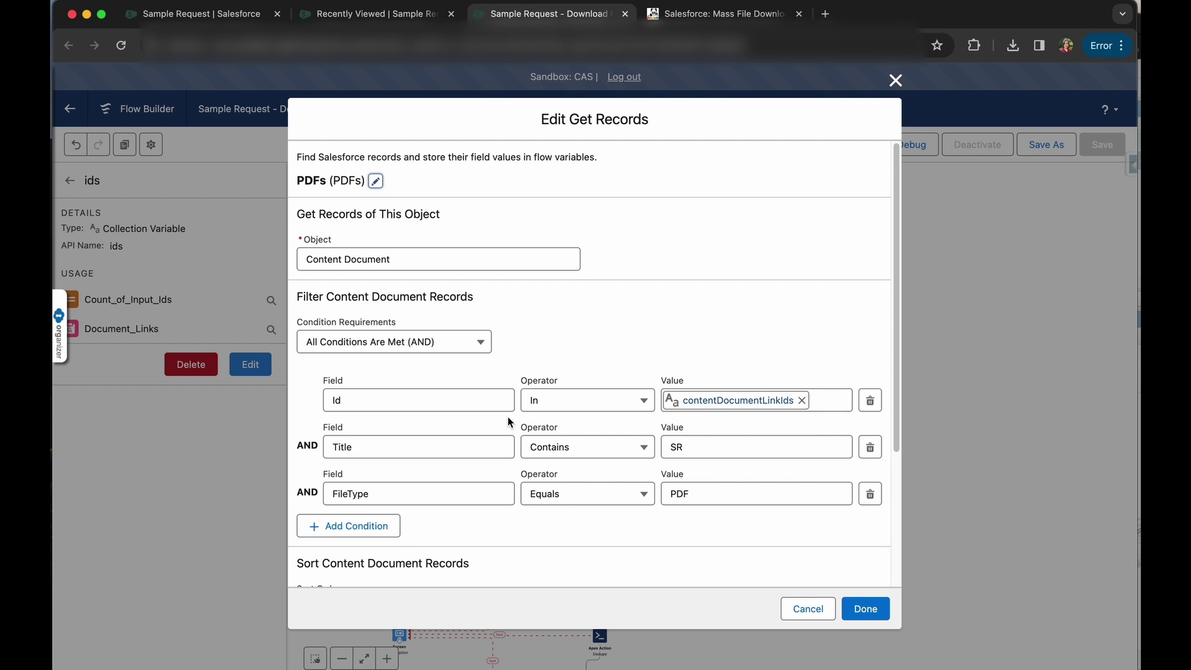
click(433, 454)
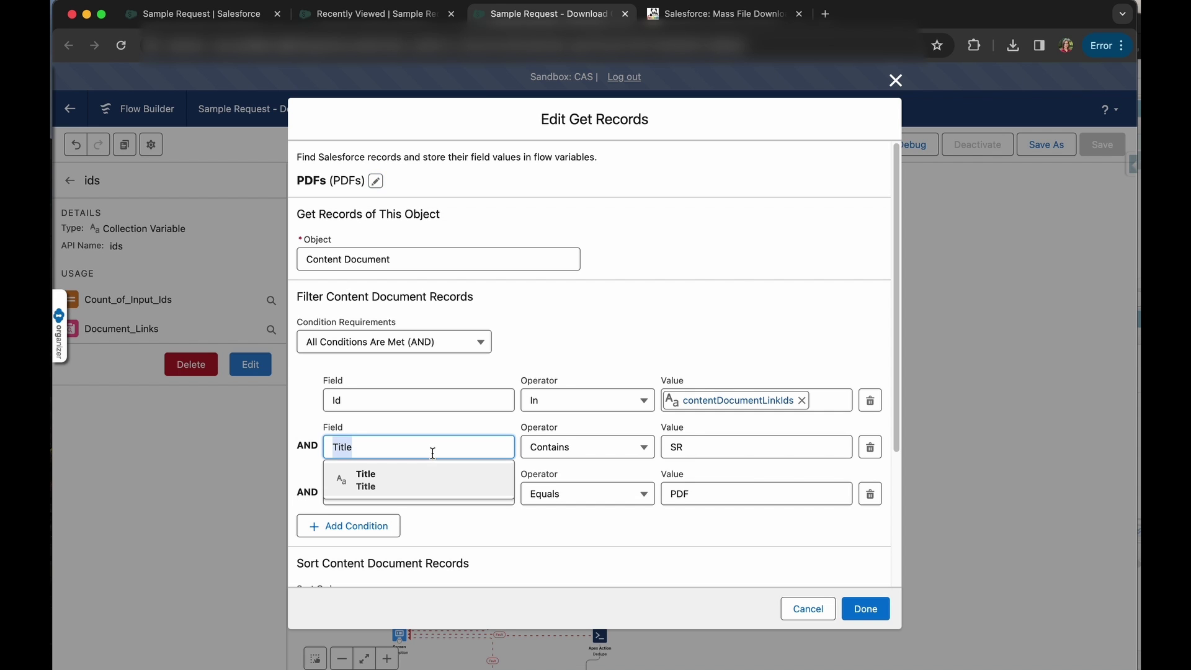
click(722, 451)
click(633, 525)
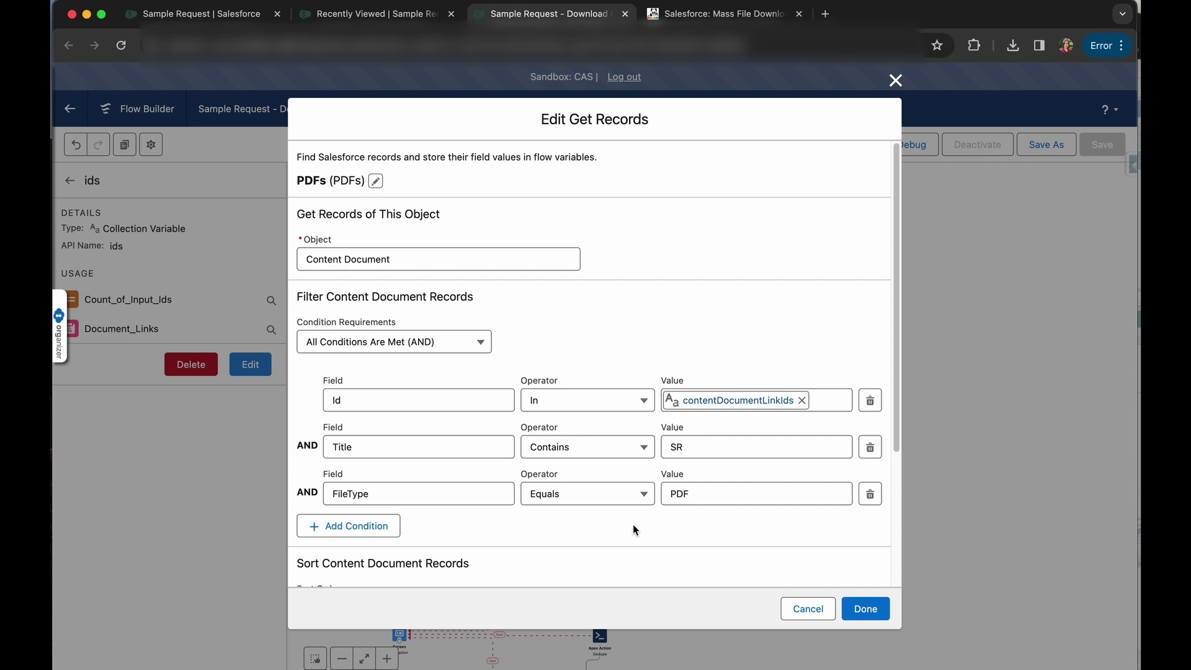
click(807, 609)
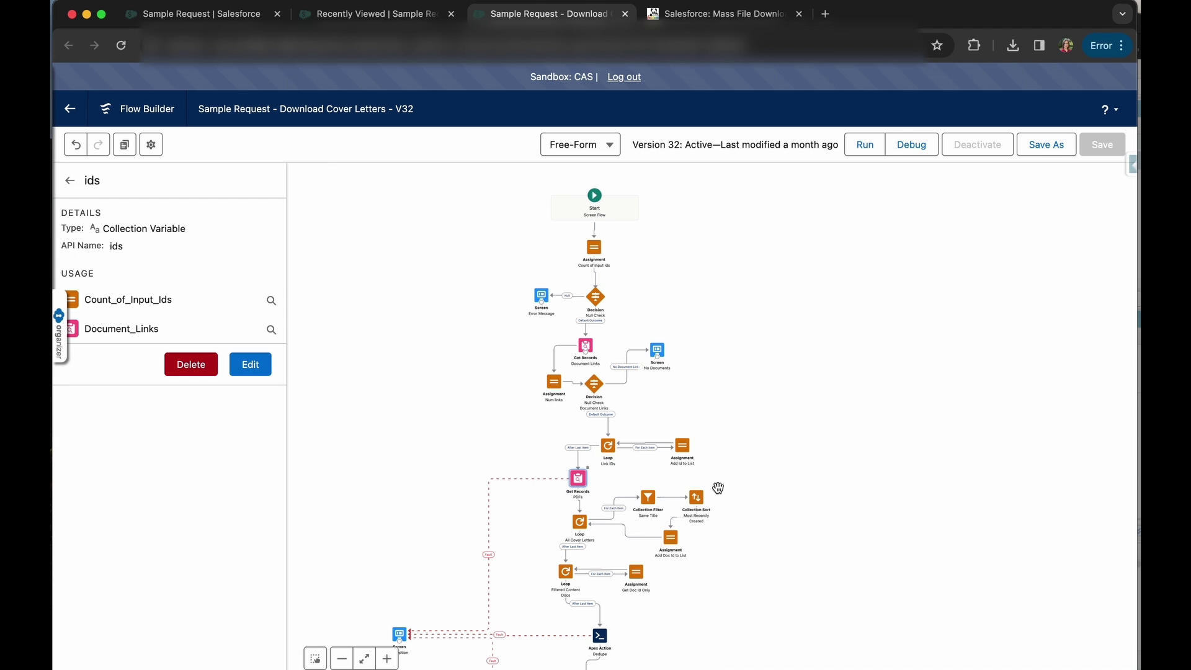
scroll(721, 525, down, 1)
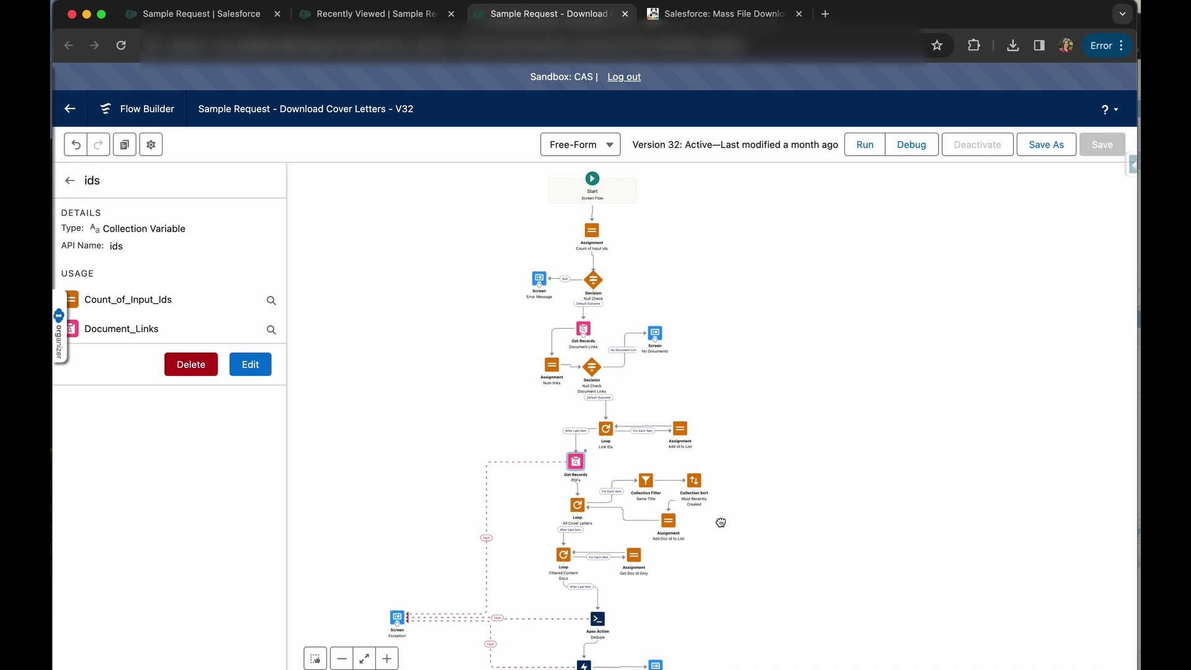
drag(721, 521, 714, 495)
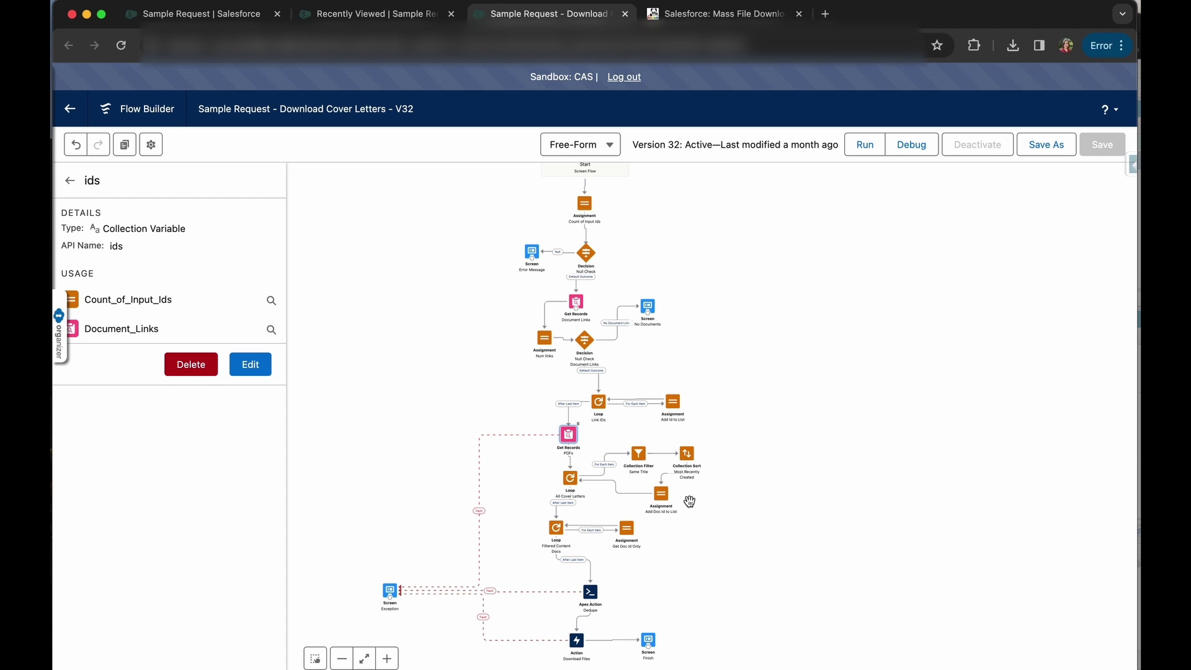
drag(631, 580, 632, 530)
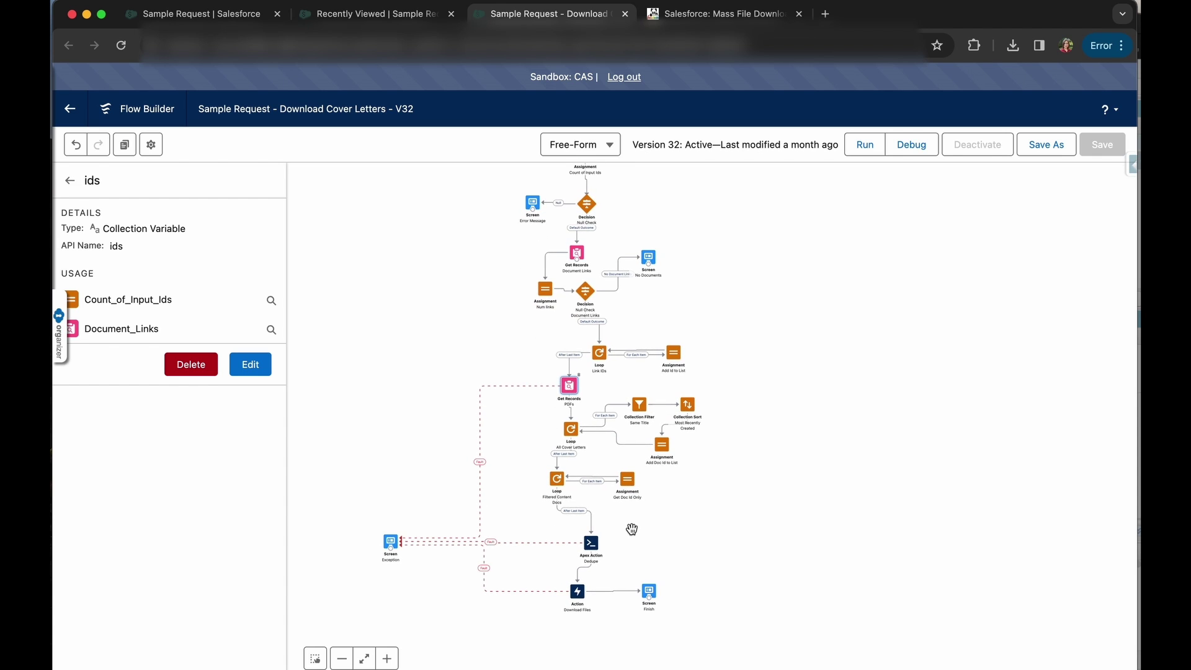
double_click(592, 544)
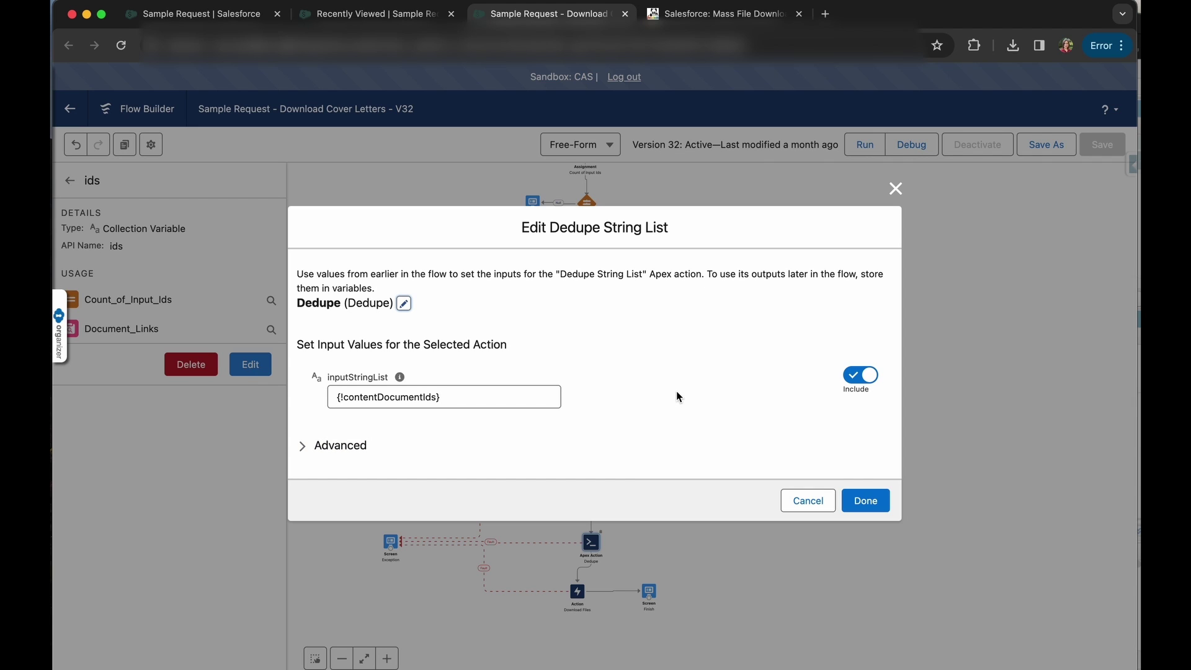
click(795, 503)
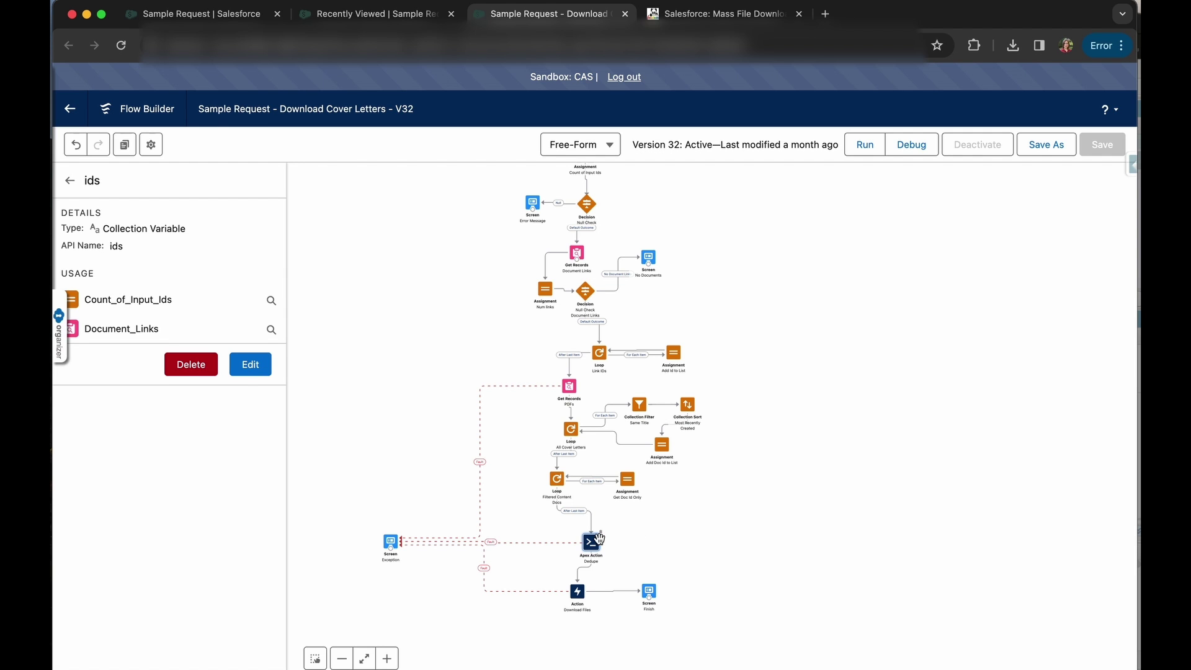
Step: Review the PDFs record lookup filters and the Download Files action settings without changing anything
double_click(575, 402)
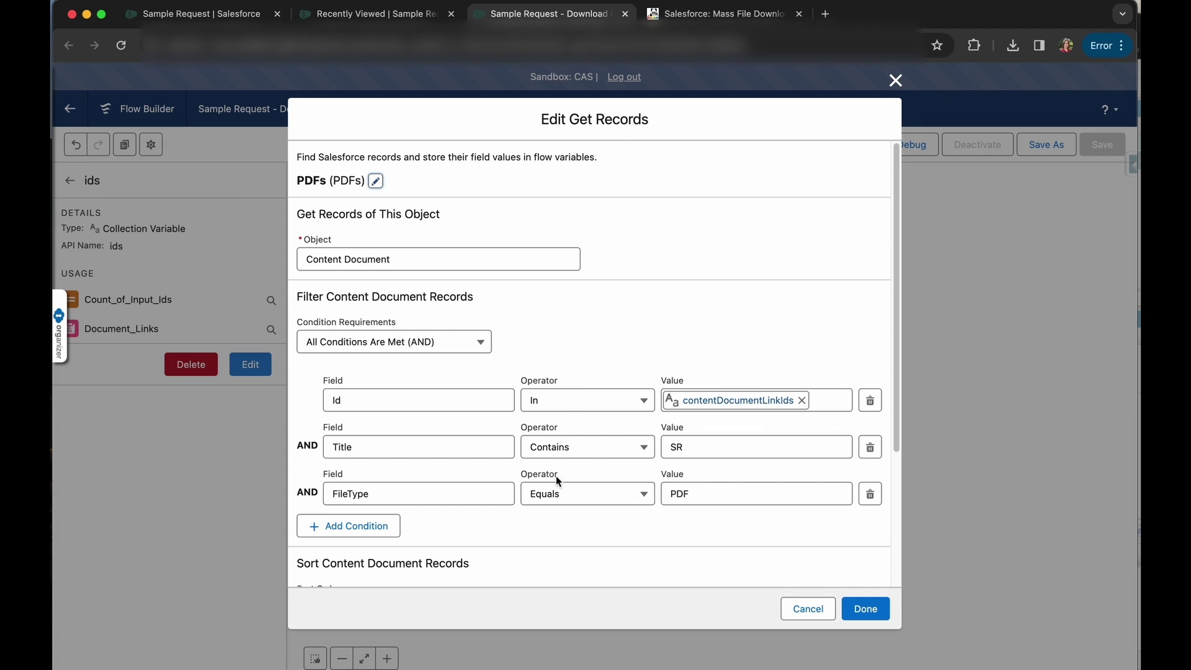
click(793, 610)
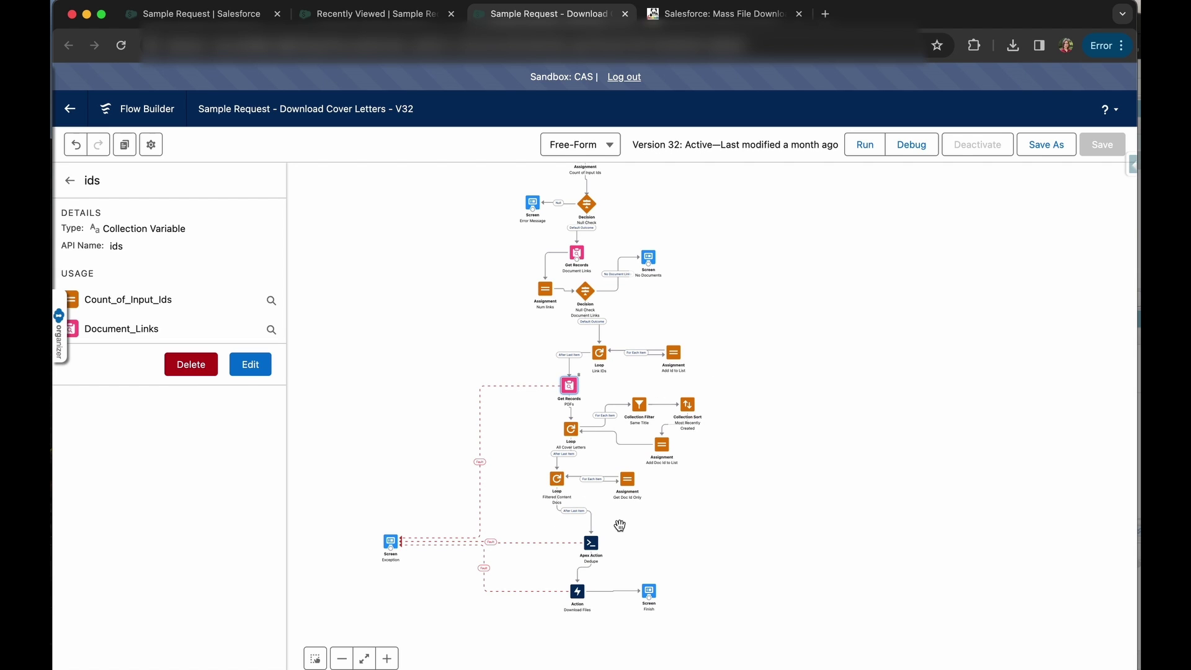
double_click(578, 593)
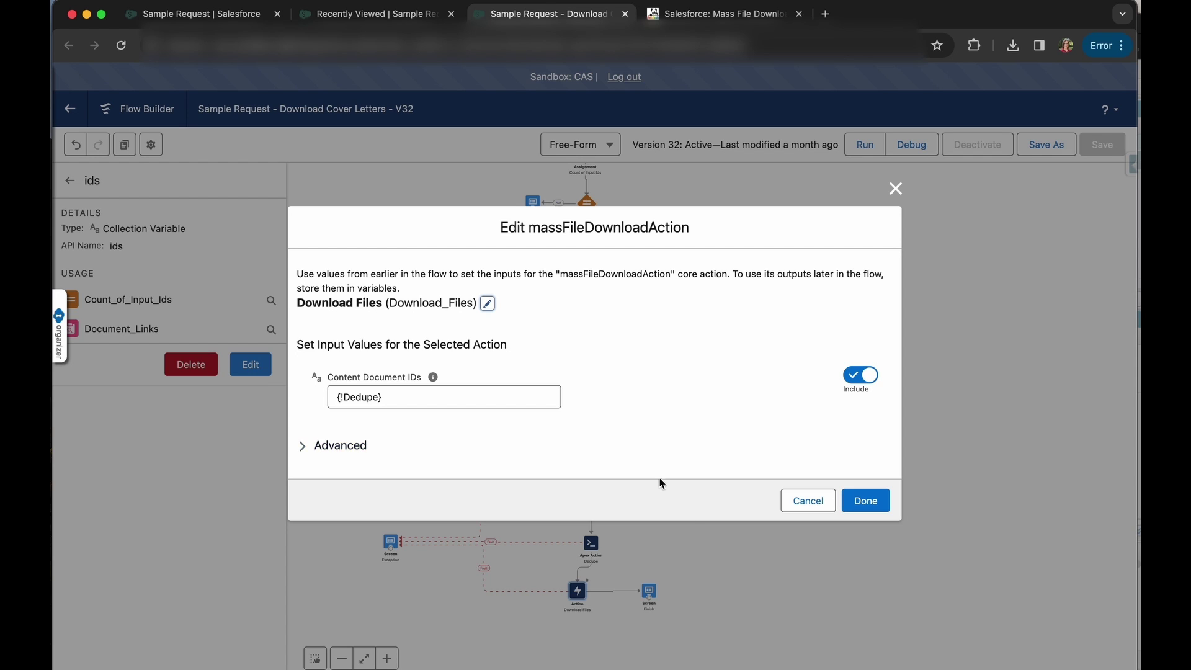
click(821, 500)
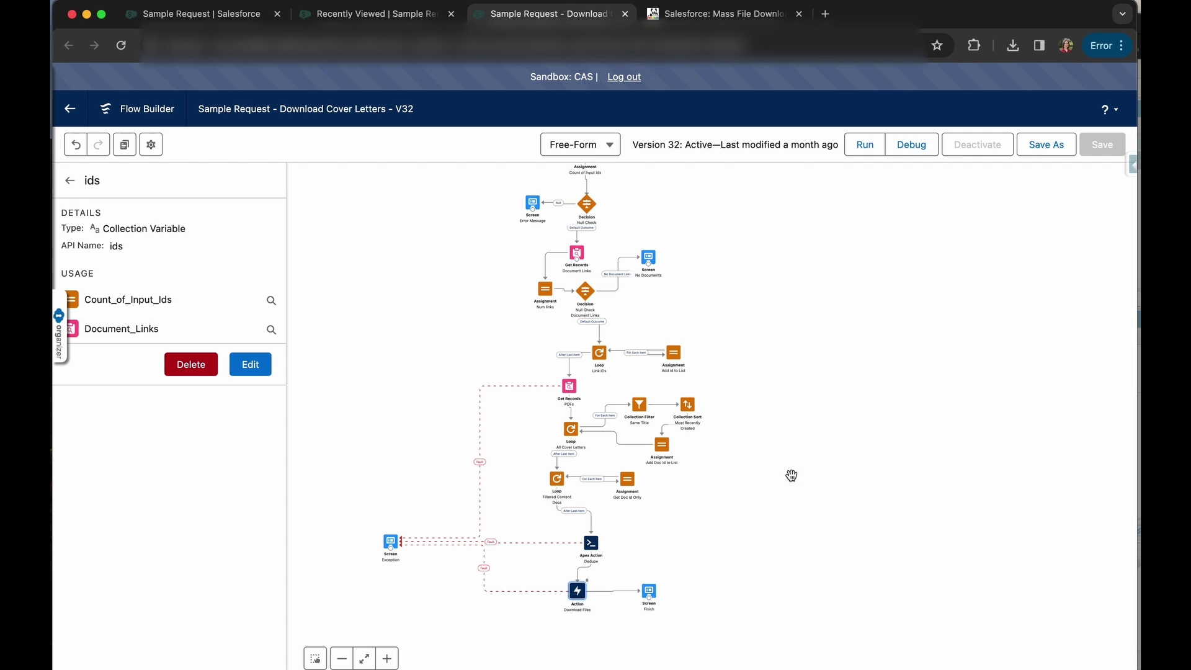
Step: Check the flow URL on the Download Cover Letters button's setup page, then return to Flow Builder
click(379, 14)
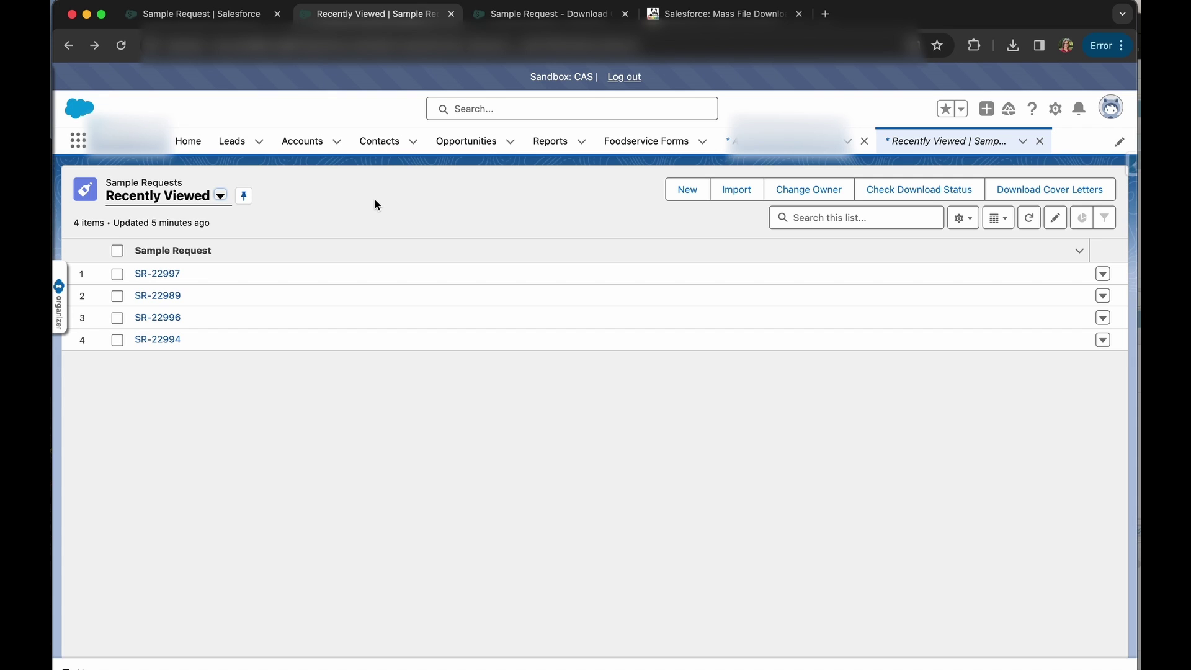
click(219, 19)
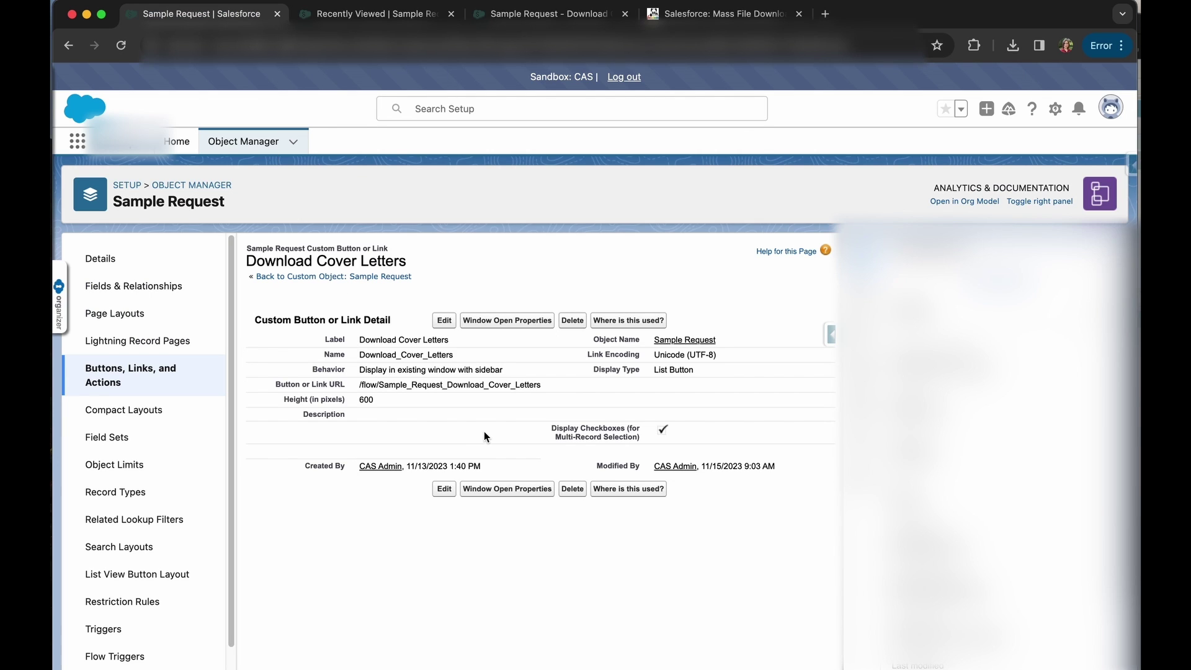
drag(359, 384, 550, 394)
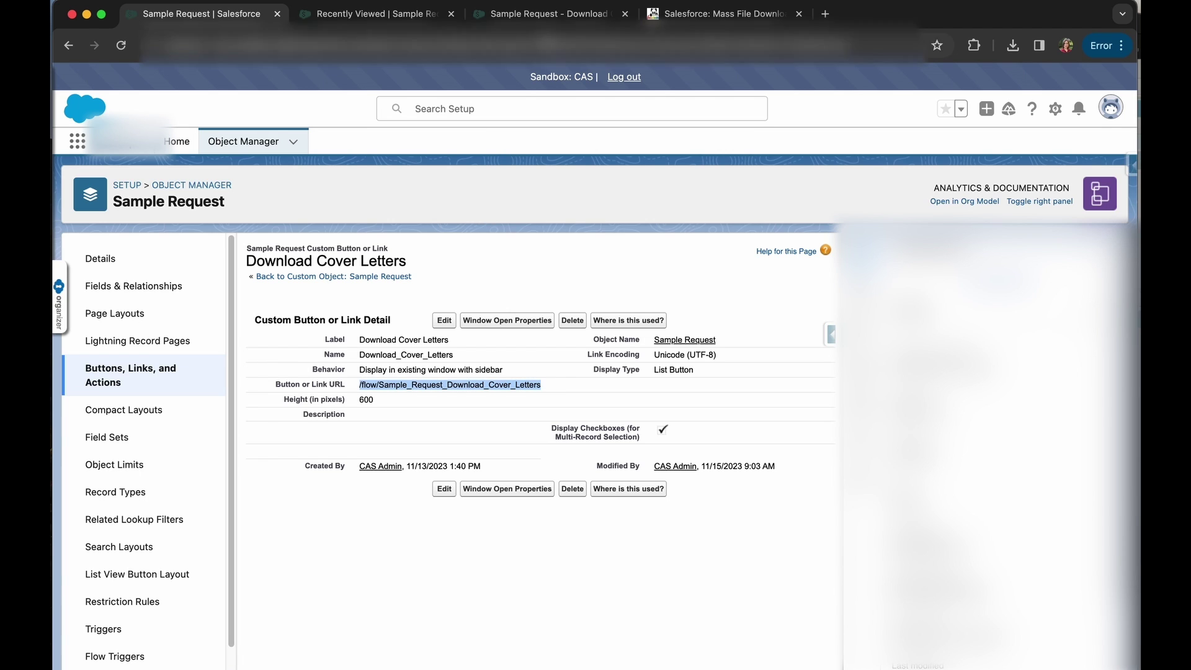
click(569, 17)
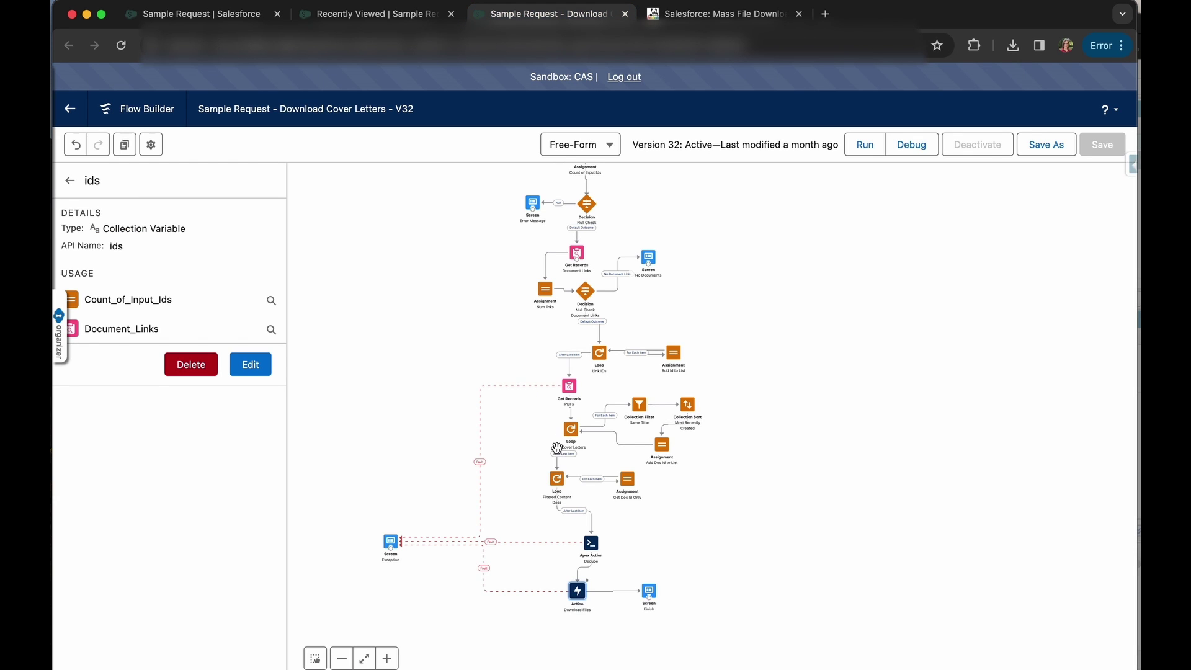
double_click(649, 592)
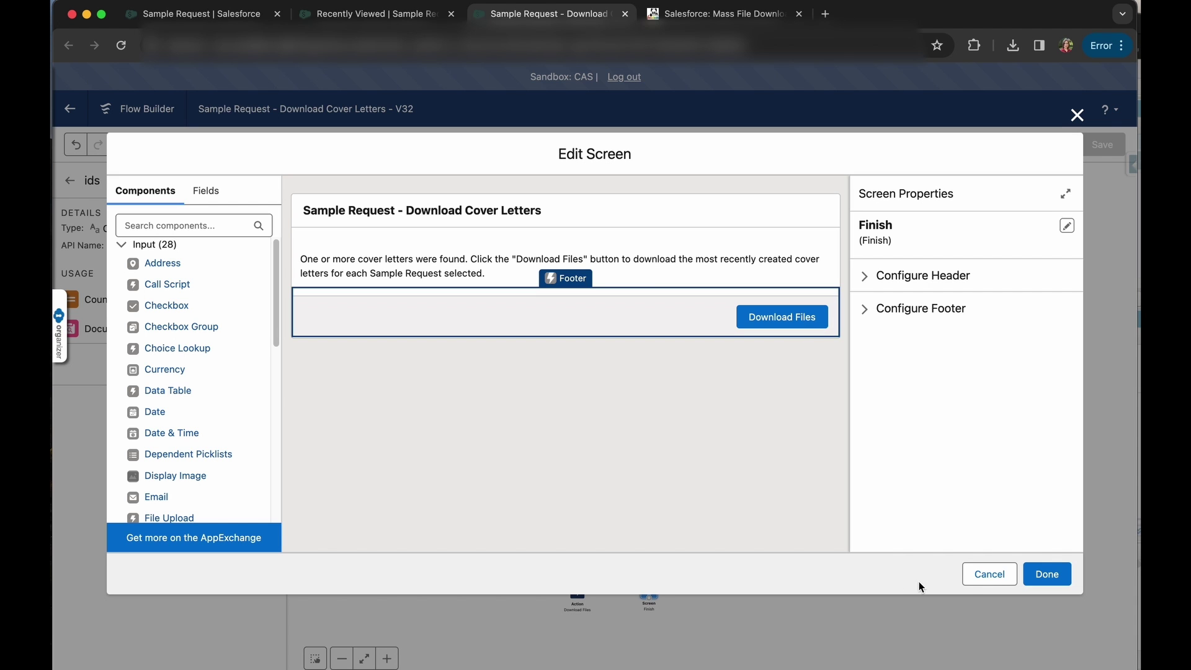
click(986, 574)
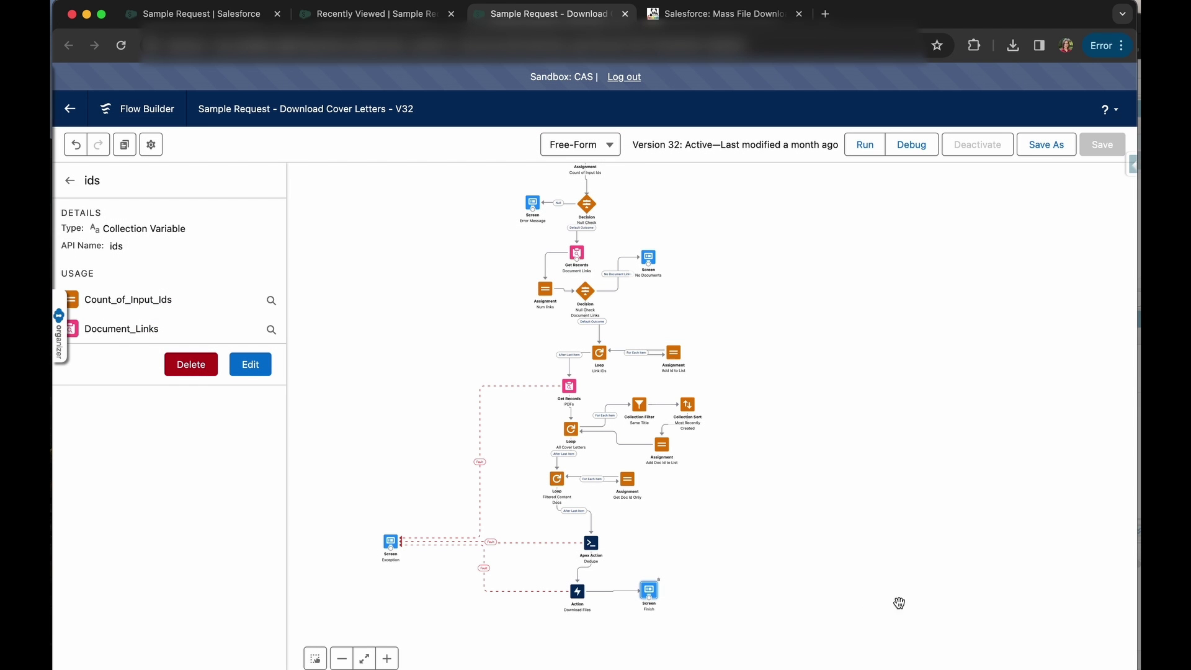
double_click(651, 593)
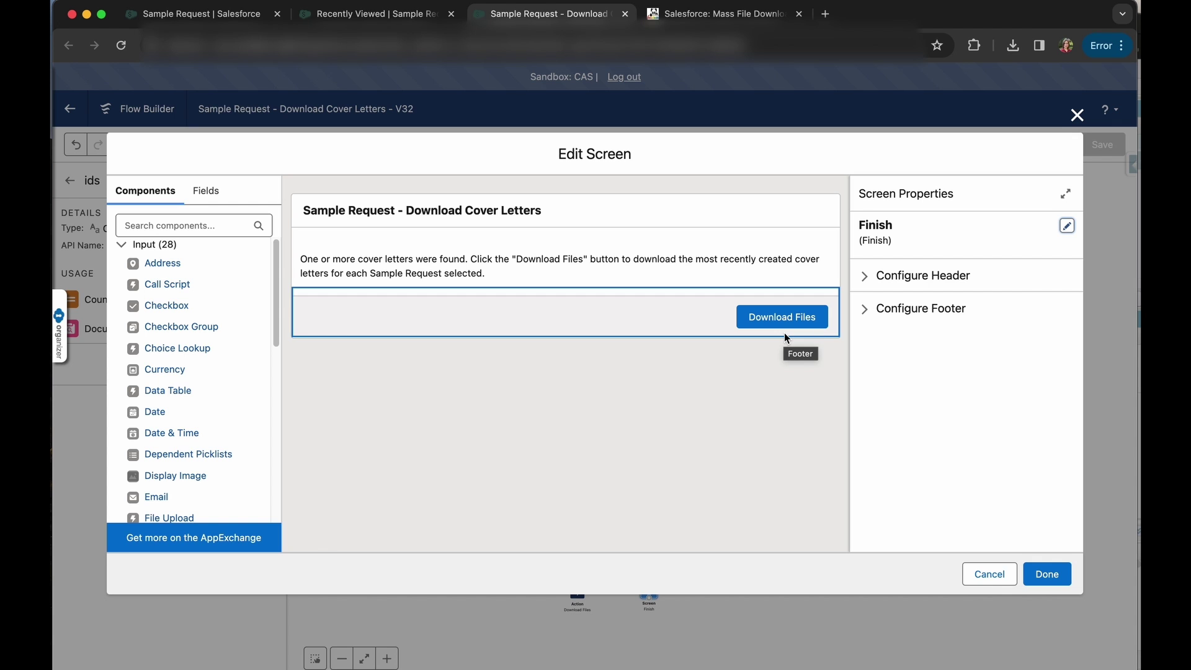
click(989, 572)
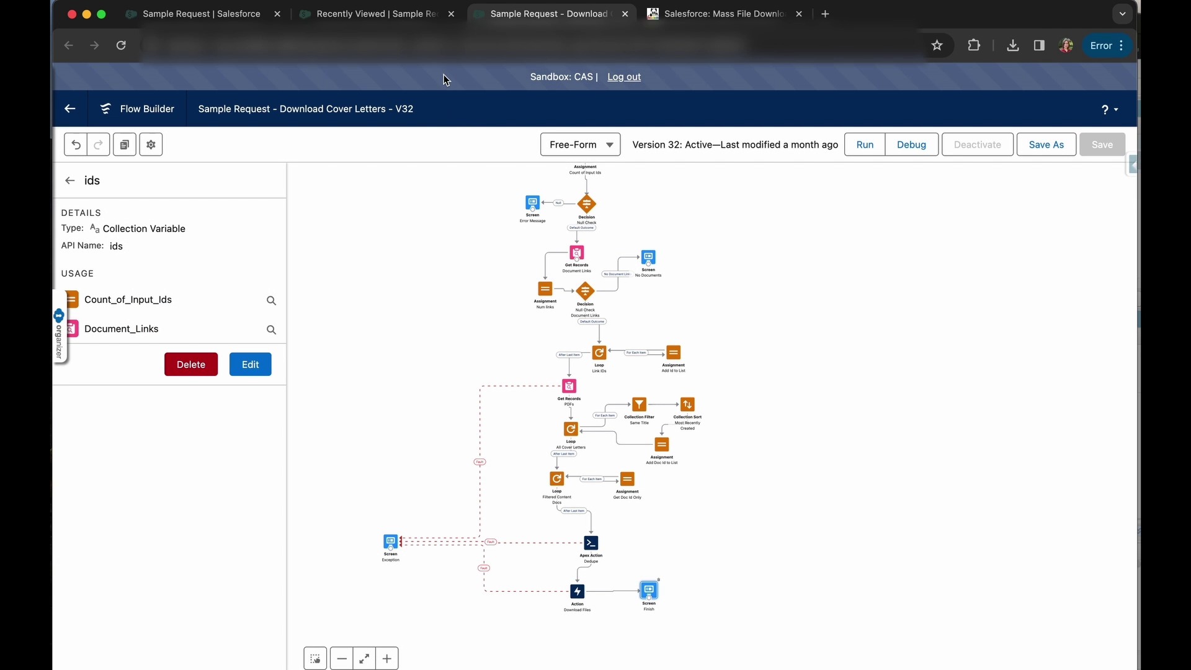
Step: Go back to the Recently Viewed list and select all four sample requests
click(394, 18)
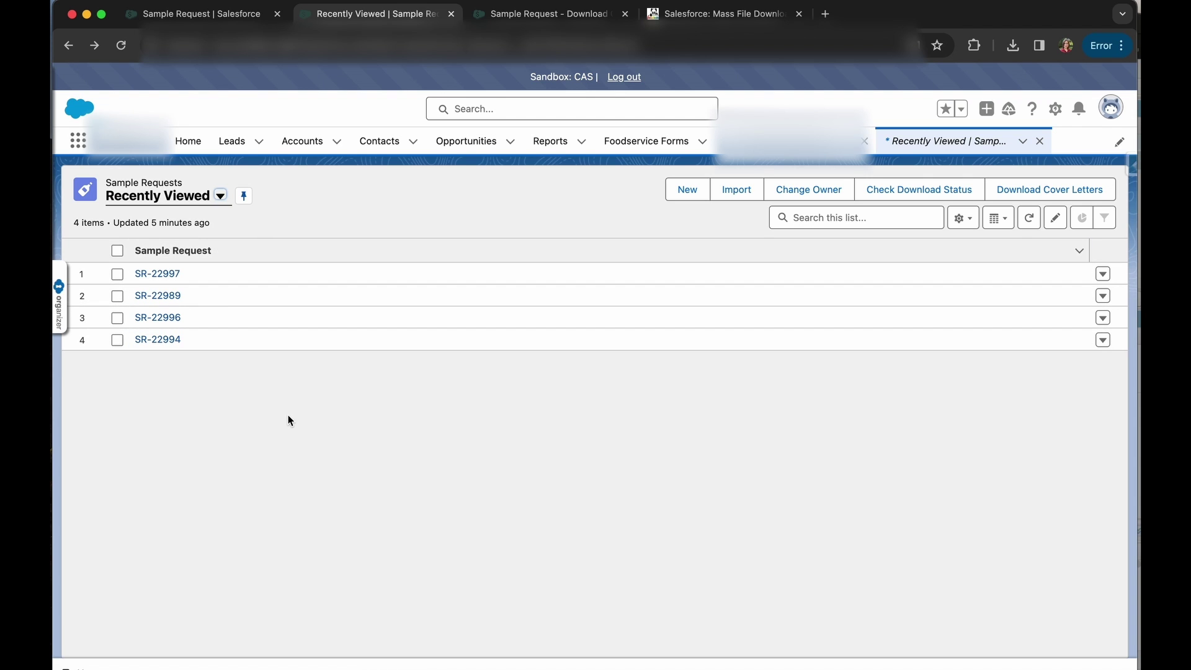
click(118, 251)
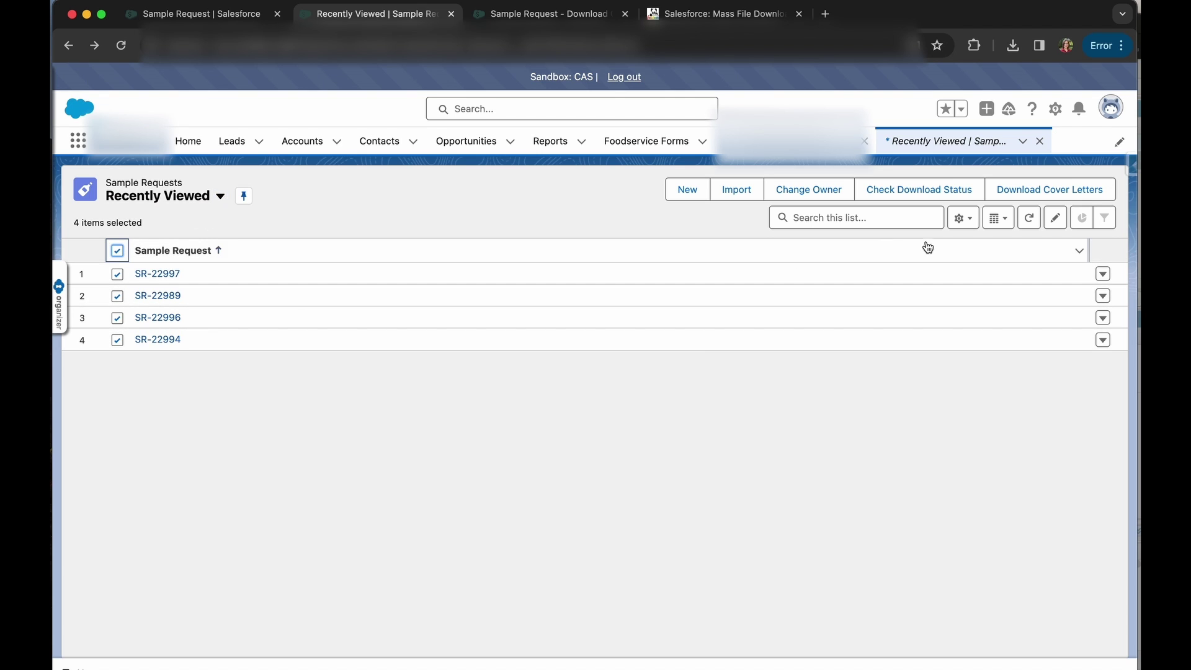
Step: Run Download Cover Letters on the selection, downloading downloaded-content (5).zip (6.0 KB)
click(1021, 197)
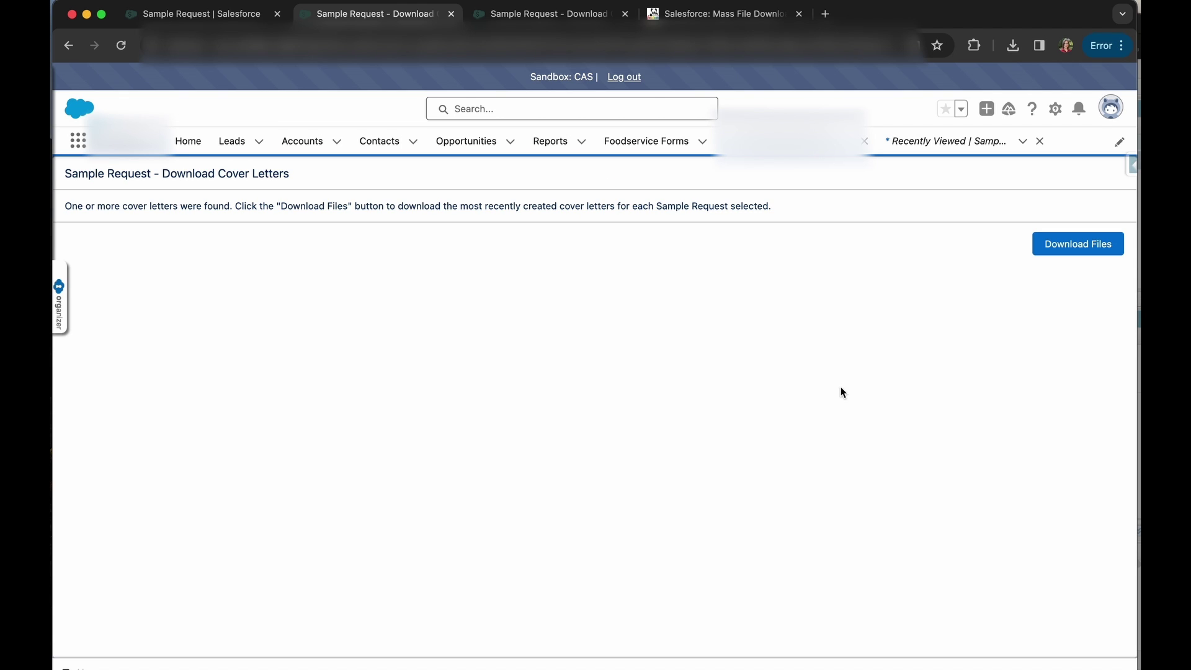
click(1053, 249)
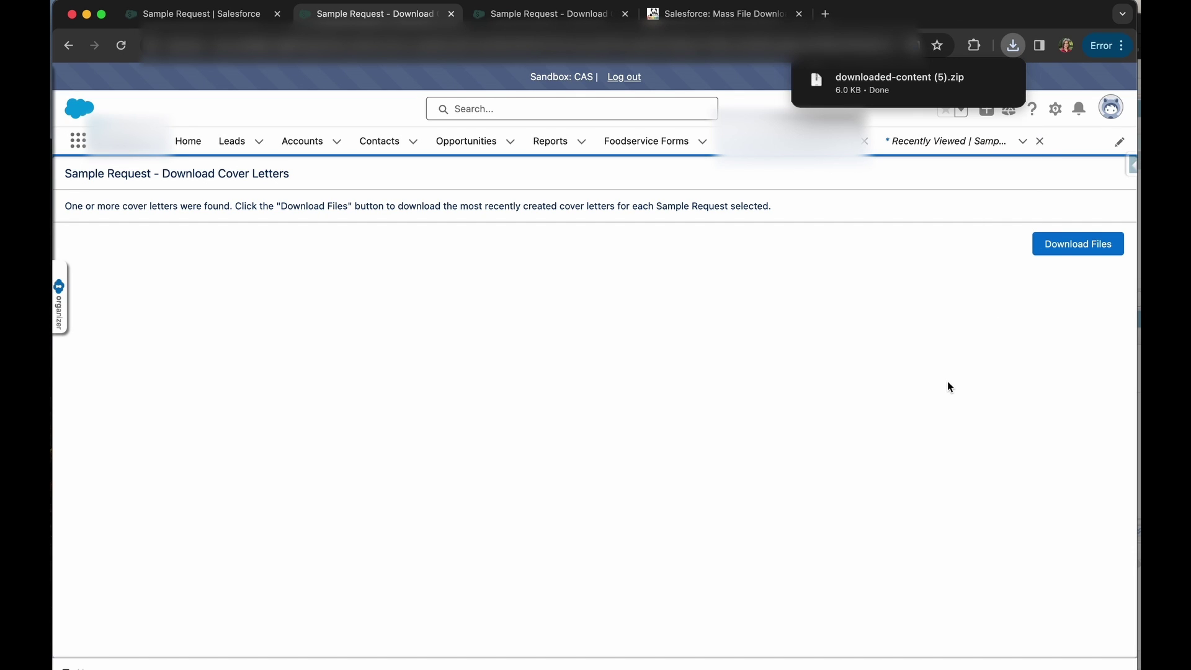
mouse_move(974, 89)
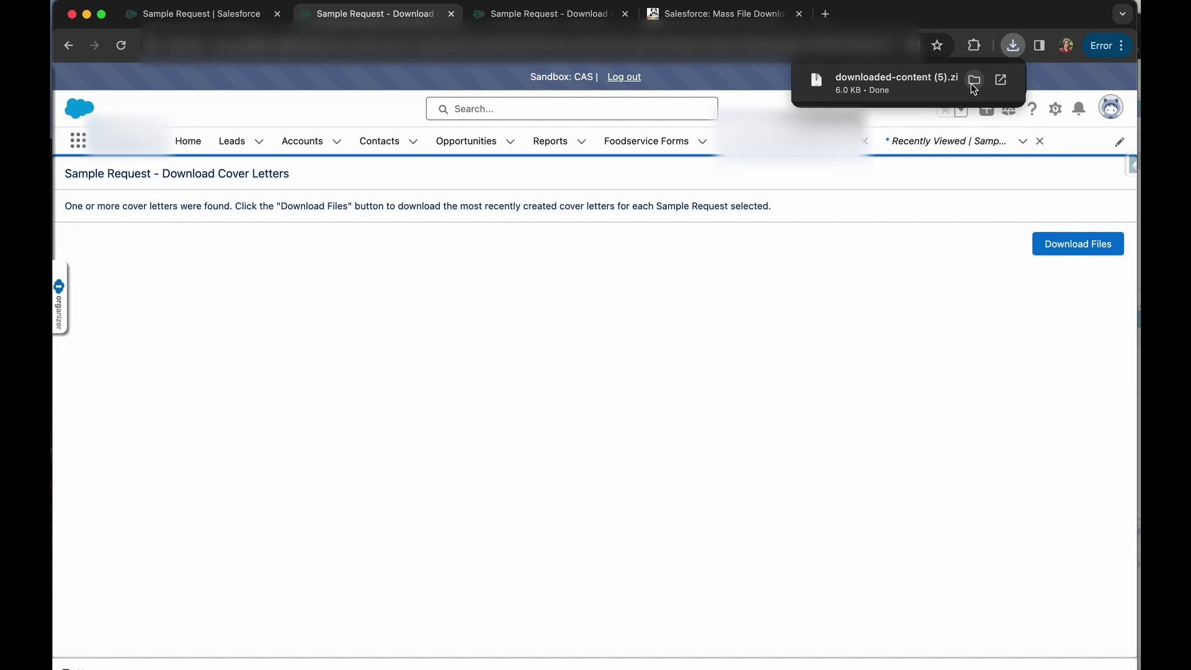